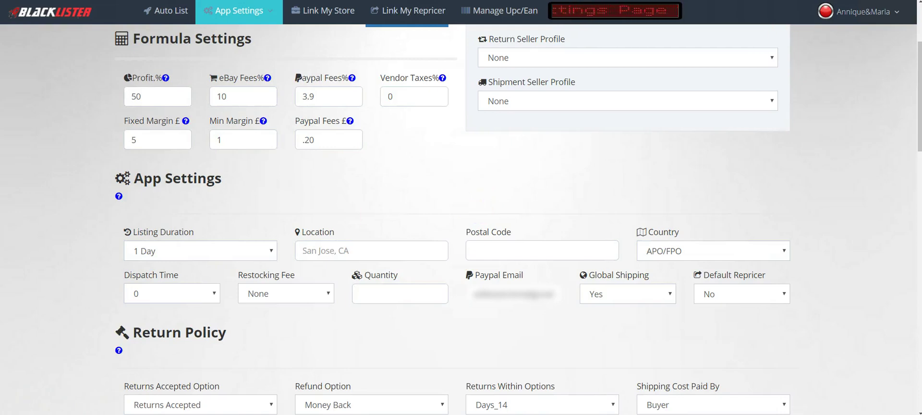
Switch Blacklister to the UK settings page.
click(236, 39)
click(238, 11)
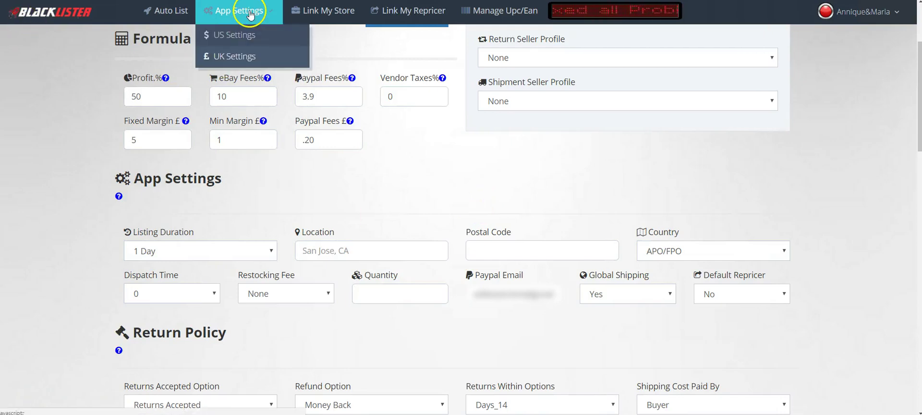
click(243, 46)
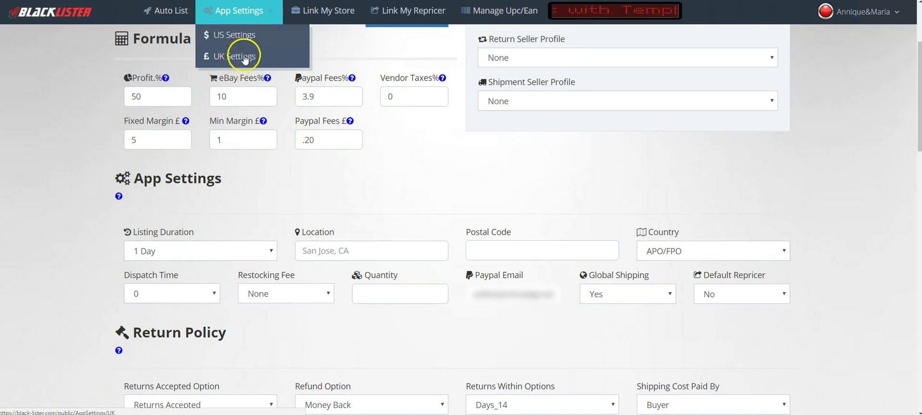
click(92, 39)
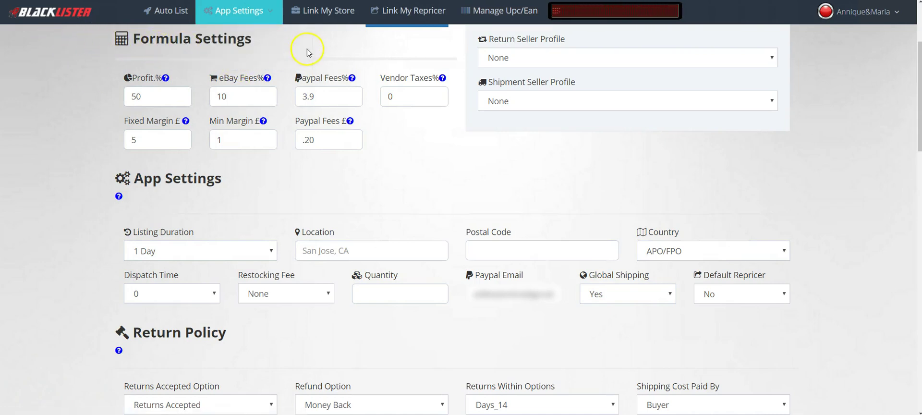
Change the listing duration from 1 Day to GTC (Good 'Til Cancelled).
scroll(255, 108, up, 3)
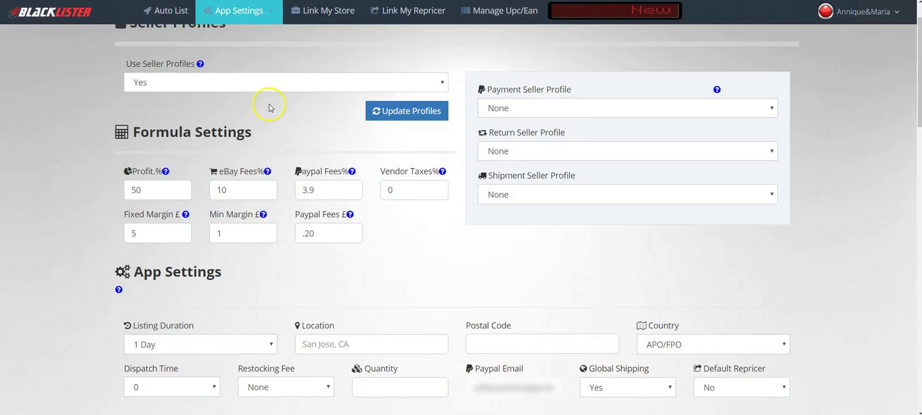
scroll(384, 238, down, 3)
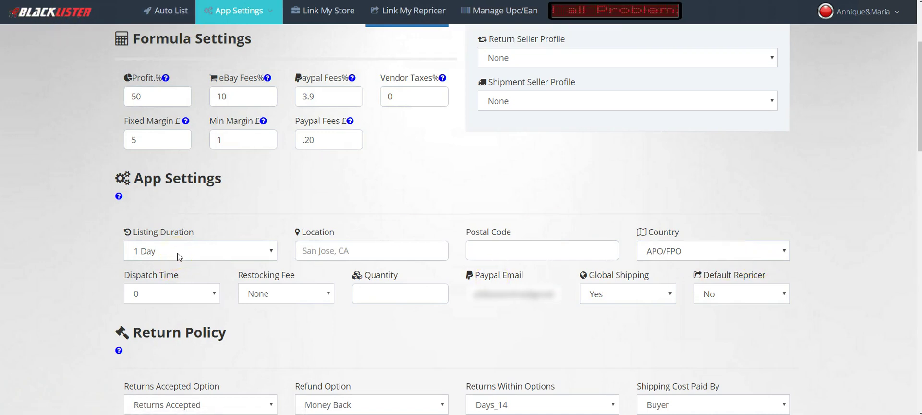
click(198, 257)
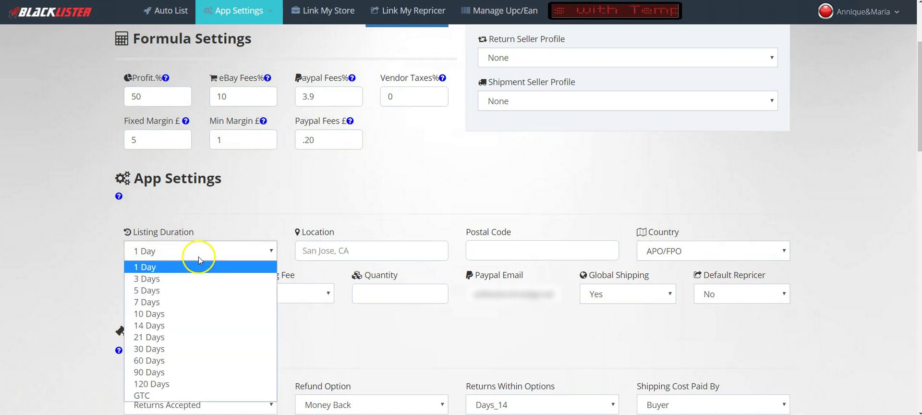
click(156, 398)
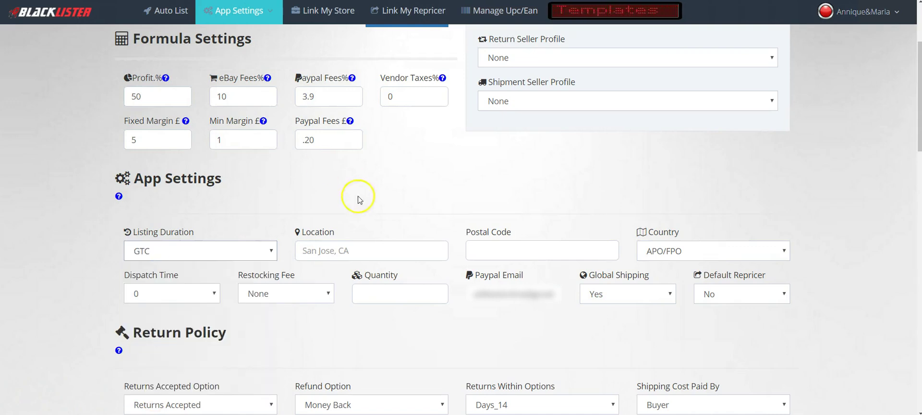
click(396, 253)
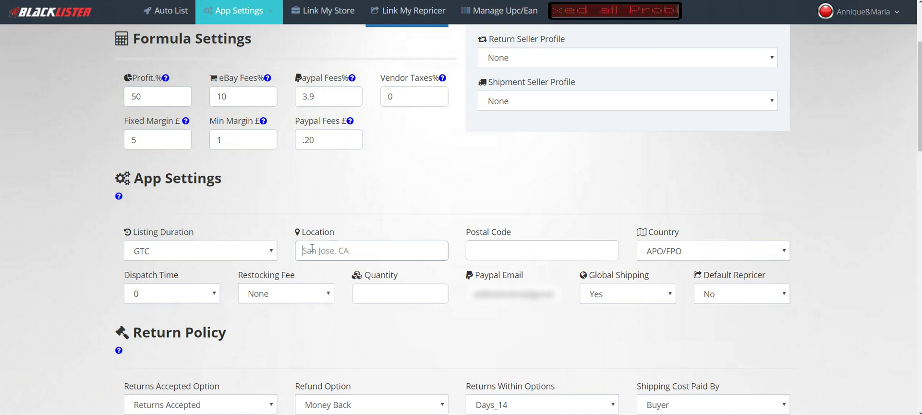
text(Newport)
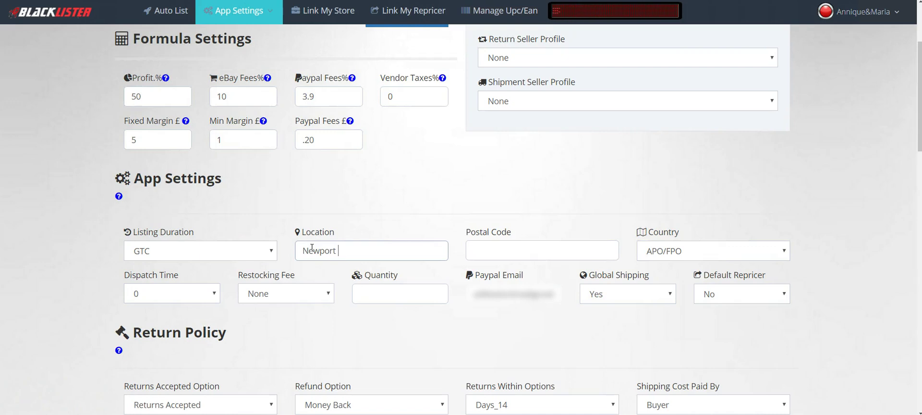
click(480, 249)
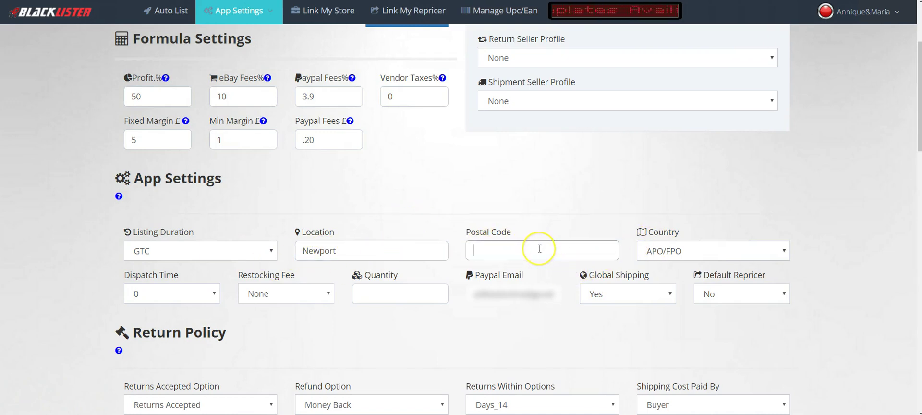
text(RG)
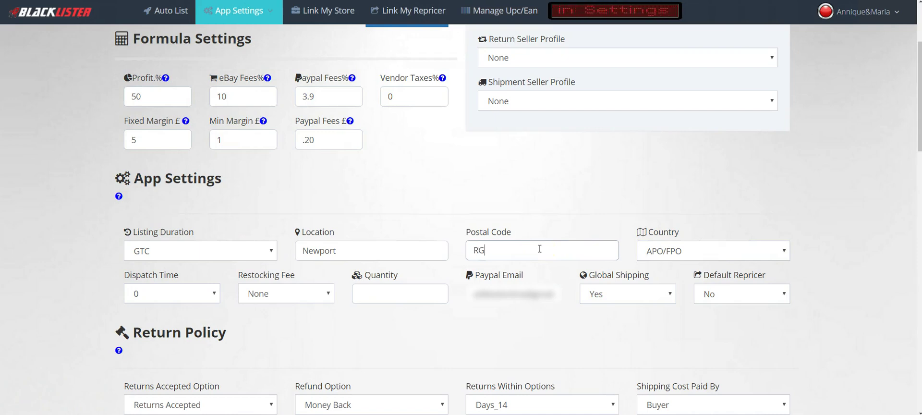
text(30 2)
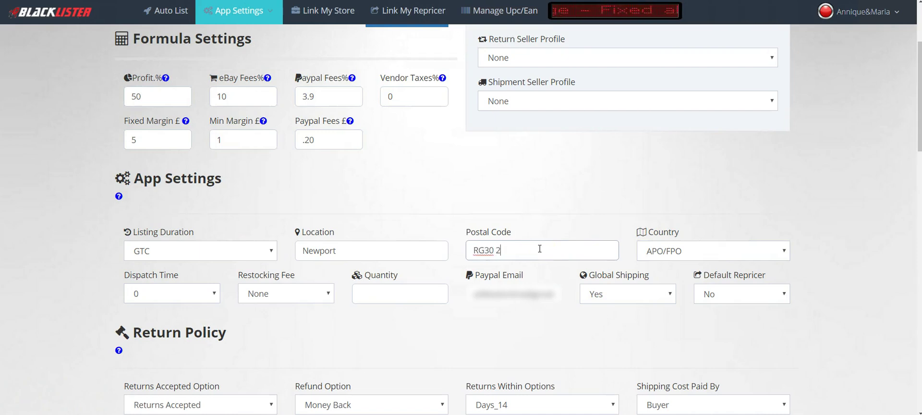
text(DX)
click(540, 248)
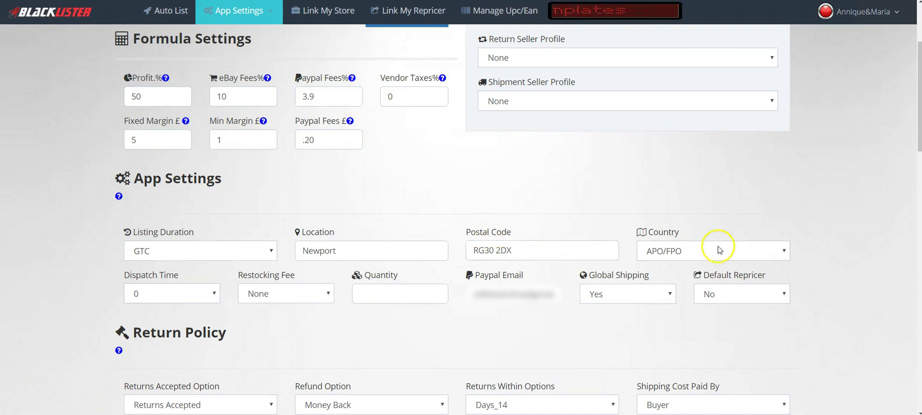
Pick United Kingdom from the Country list in place of APO/FPO.
click(681, 253)
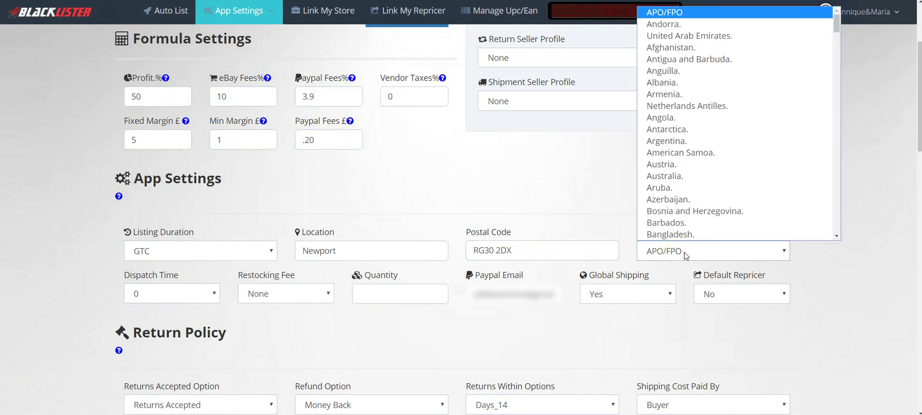
scroll(702, 181, down, 7)
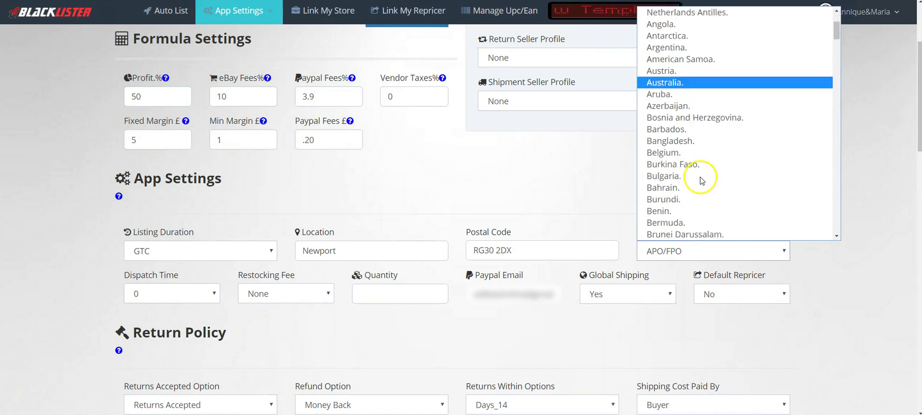
scroll(702, 181, down, 10)
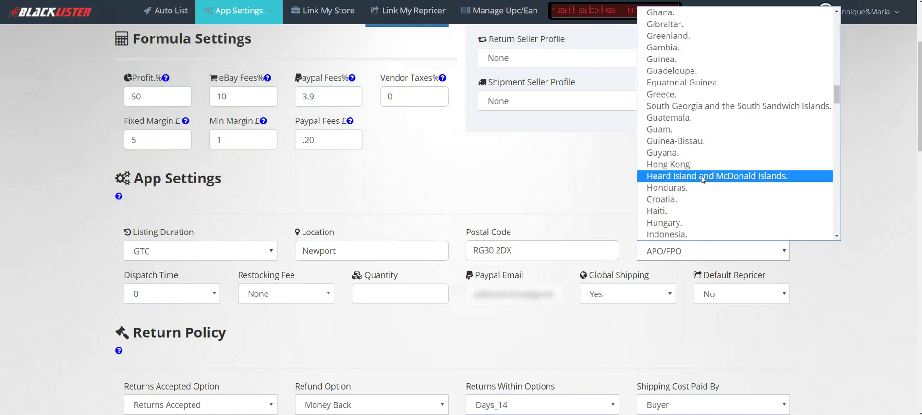
scroll(703, 183, up, 6)
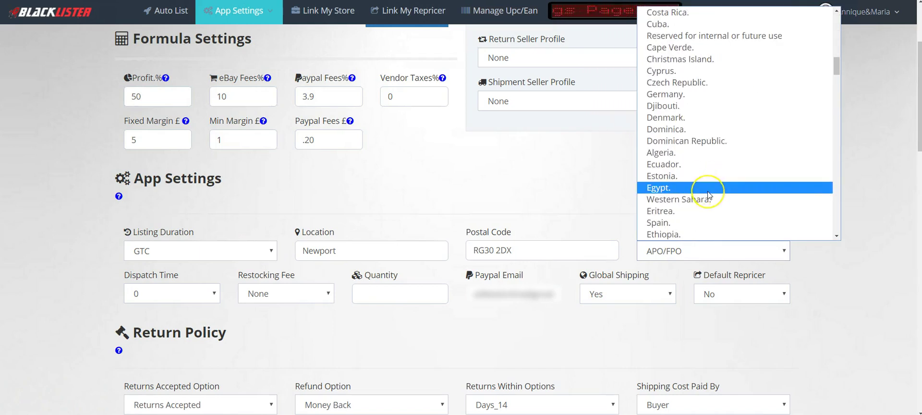
scroll(709, 196, down, 3)
scroll(709, 195, down, 3)
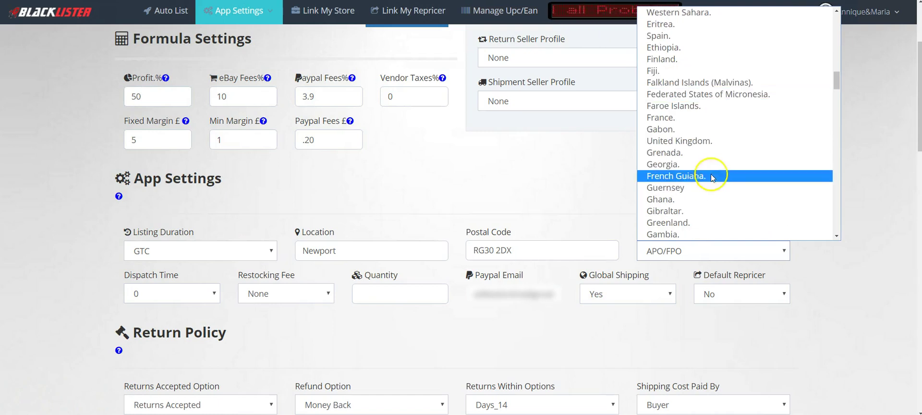
click(711, 137)
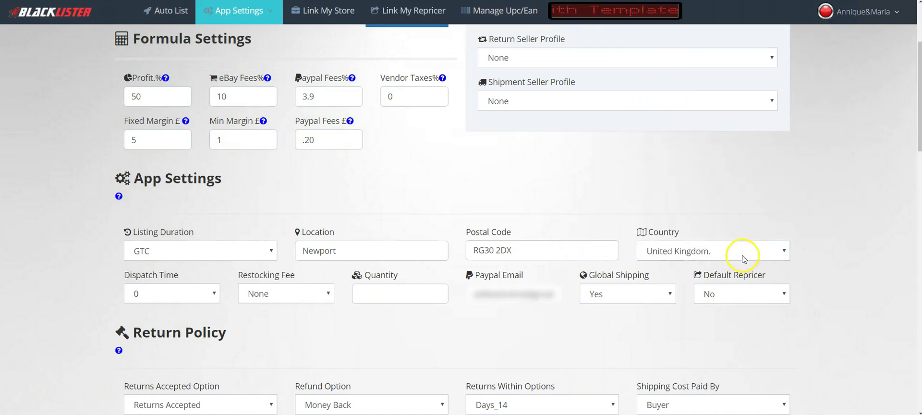
click(658, 234)
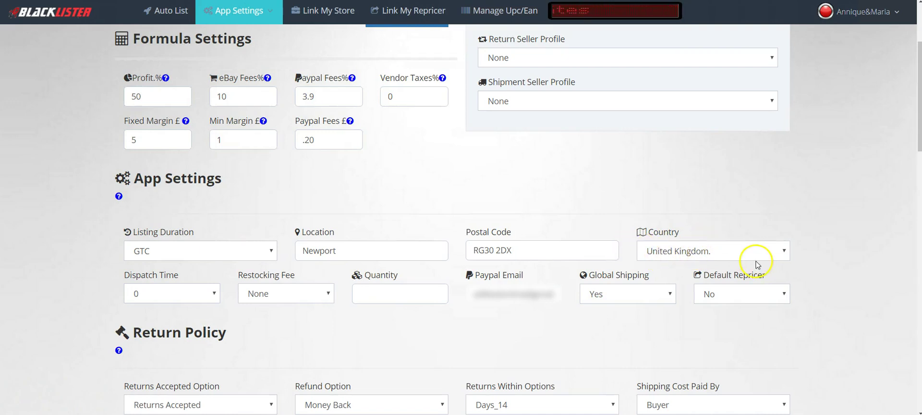
Choose 3 as the dispatch time, correcting an initial pick of 1.
click(184, 295)
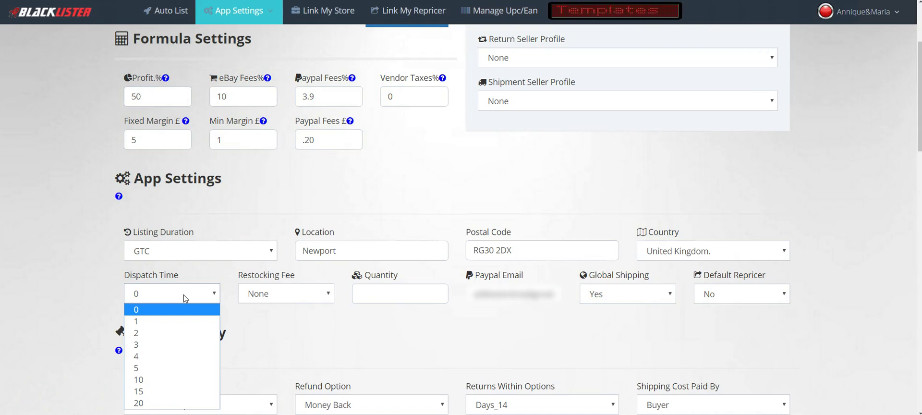
click(166, 320)
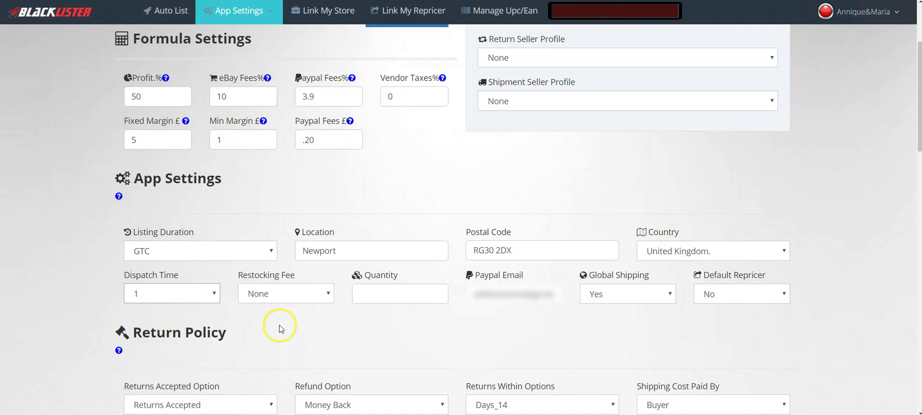
click(165, 293)
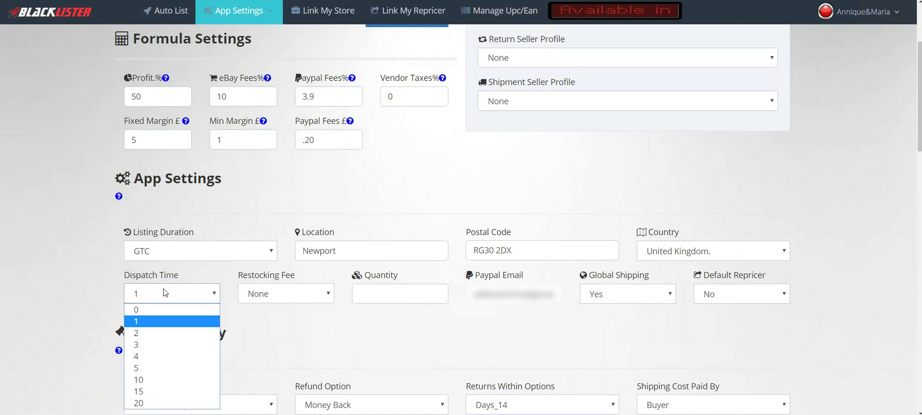
click(150, 344)
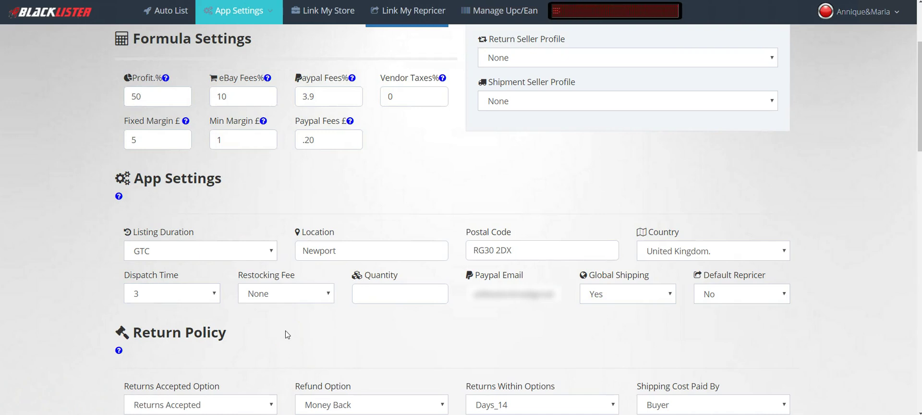
click(277, 294)
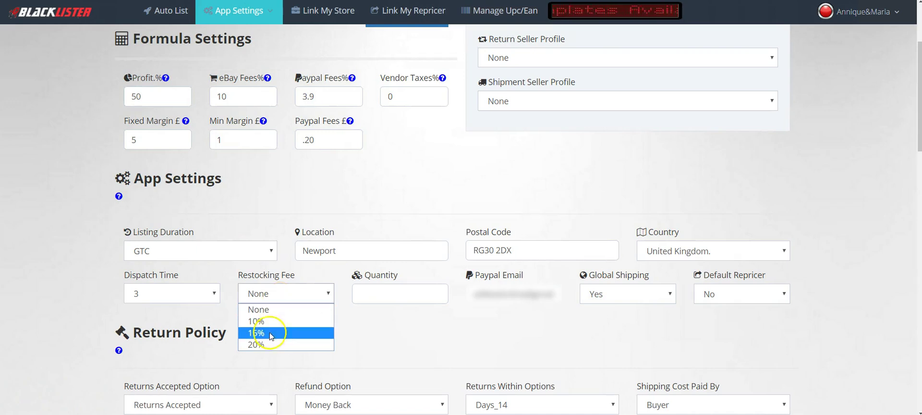
click(270, 322)
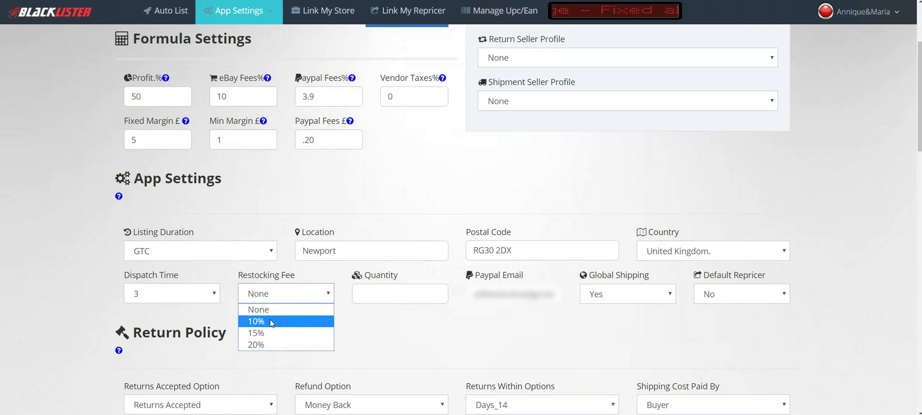
click(283, 322)
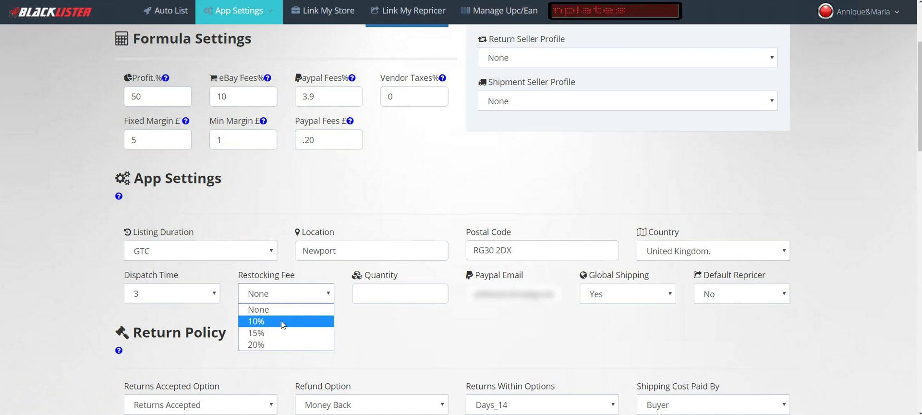
click(257, 334)
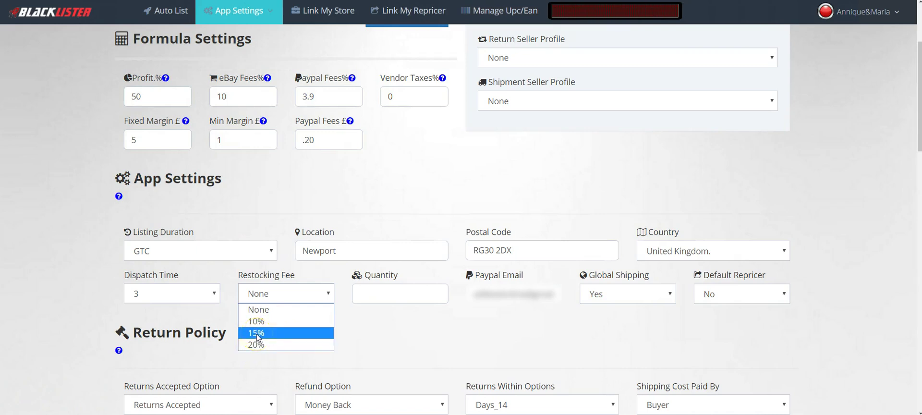
click(258, 312)
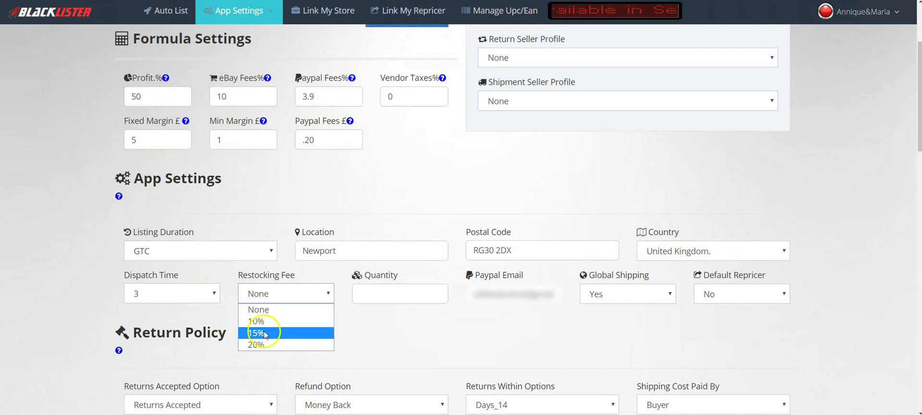
click(264, 325)
key(Down)
key(Down)
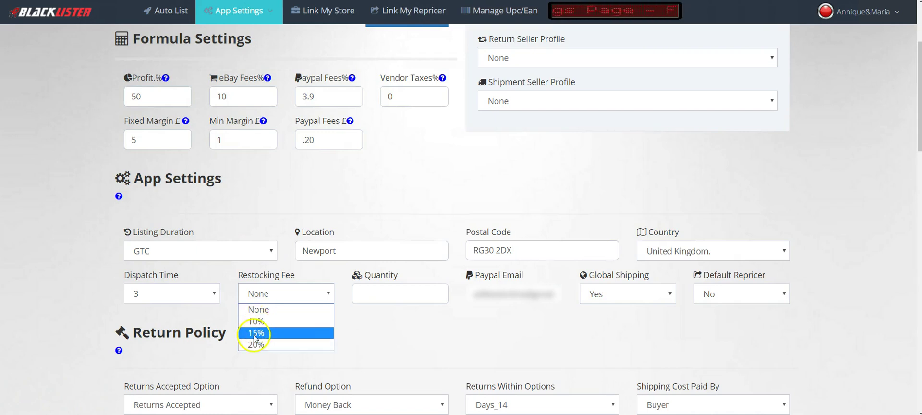
key(Escape)
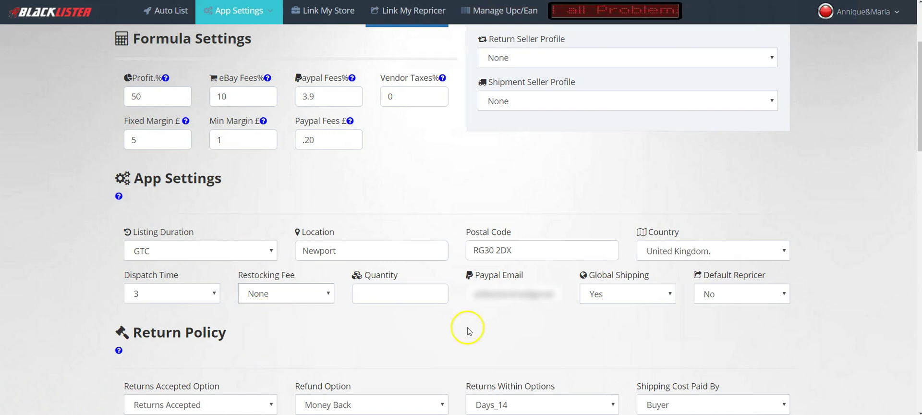
click(407, 286)
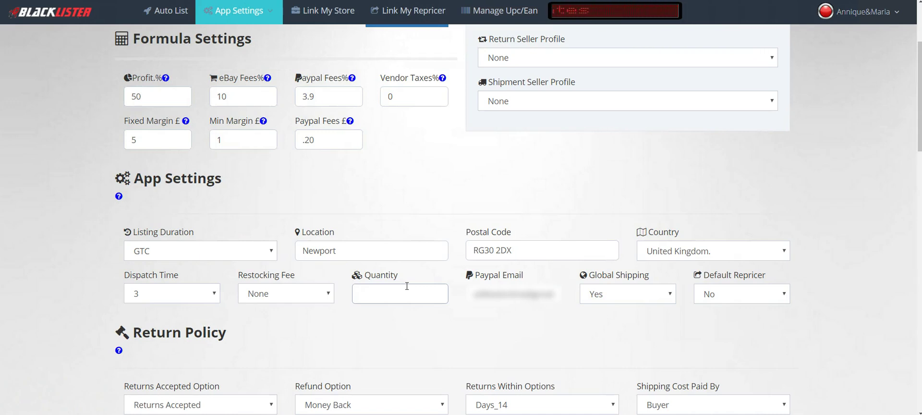
Enter 2 in the Quantity box.
text(2)
click(441, 347)
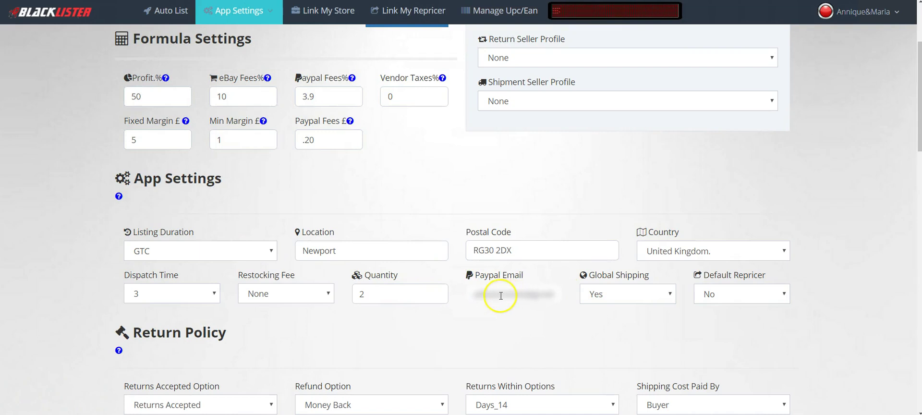
Switch Global Shipping from Yes to No and confirm it stays No.
click(641, 294)
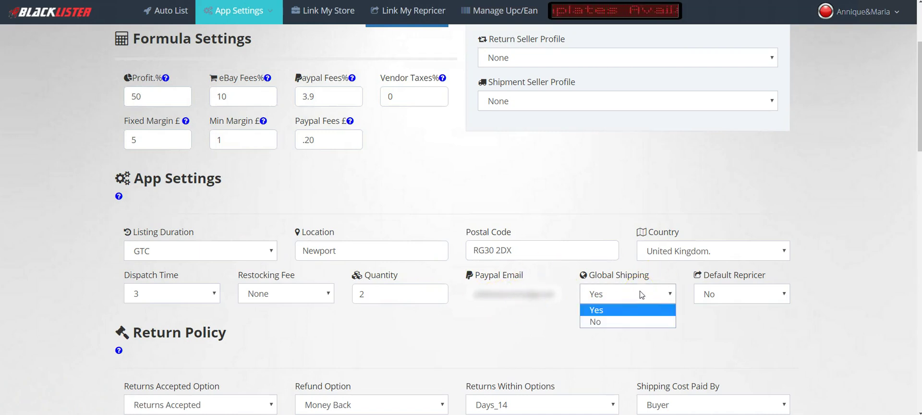
click(604, 321)
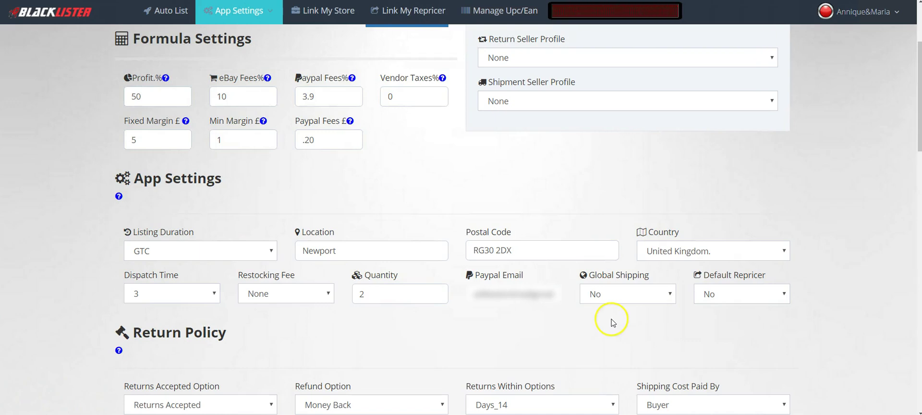
click(618, 303)
click(589, 331)
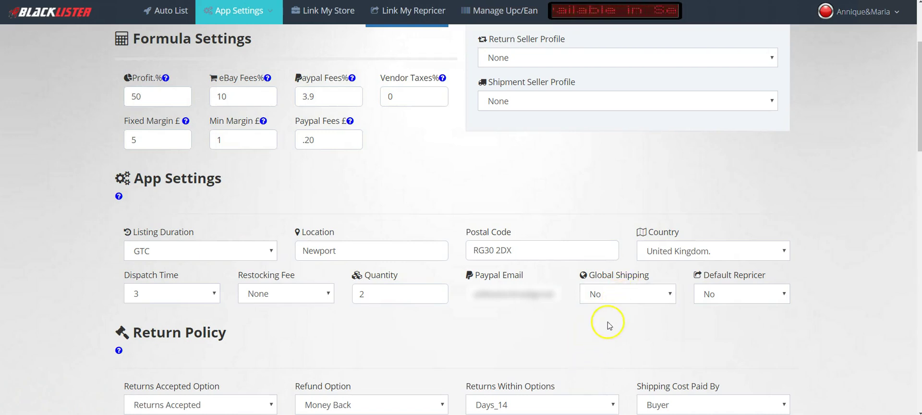
click(730, 297)
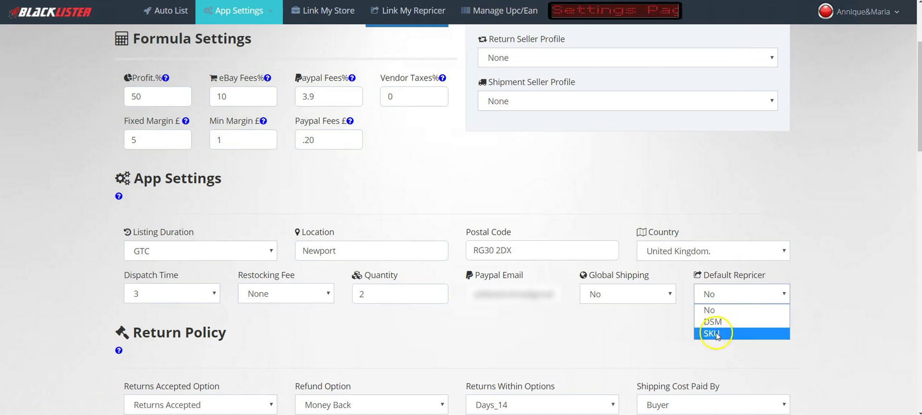
click(852, 319)
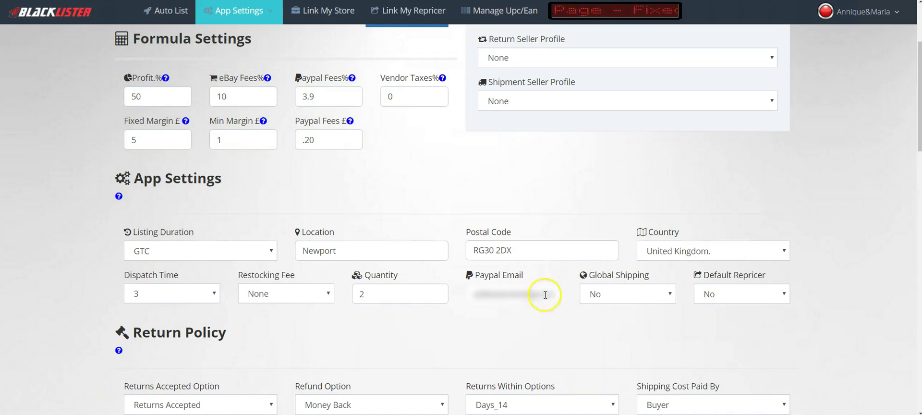
Replace quantity 2 with 10, keeping Global Shipping at No and dispatch time at 3.
click(625, 295)
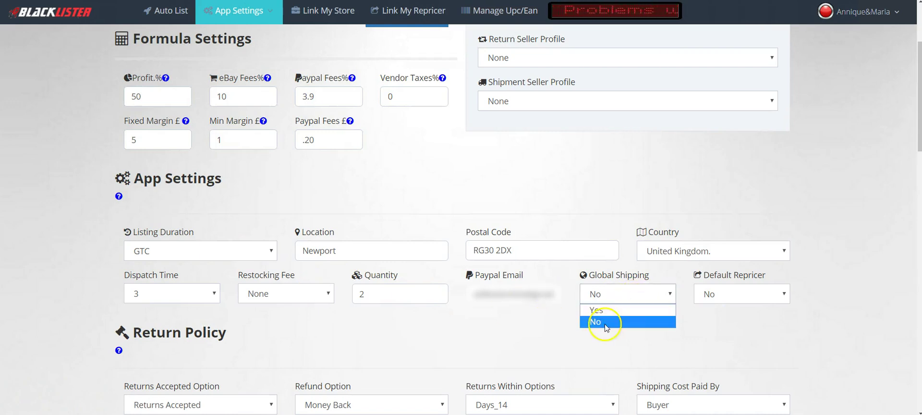
click(547, 328)
double_click(361, 294)
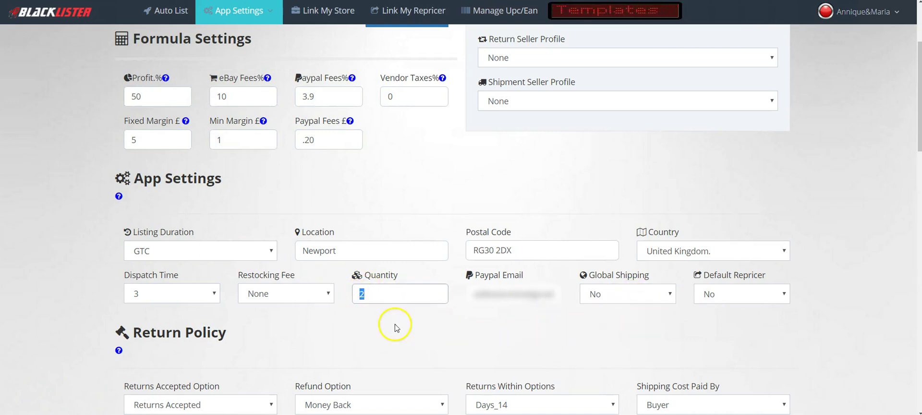
text(1)
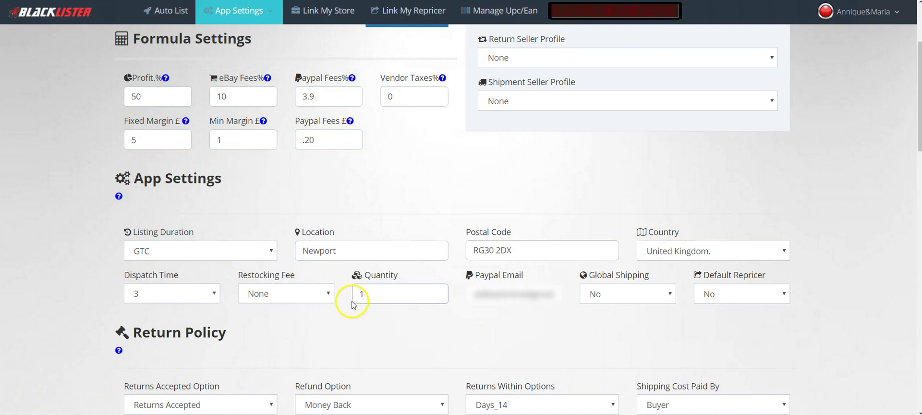
text(0)
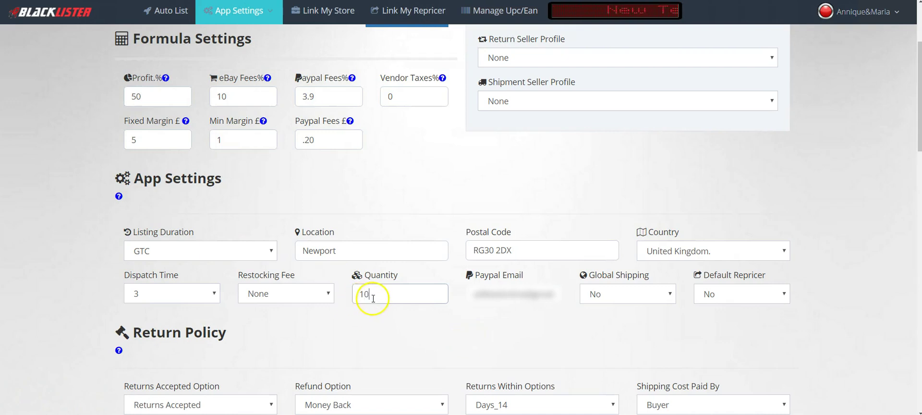
click(365, 333)
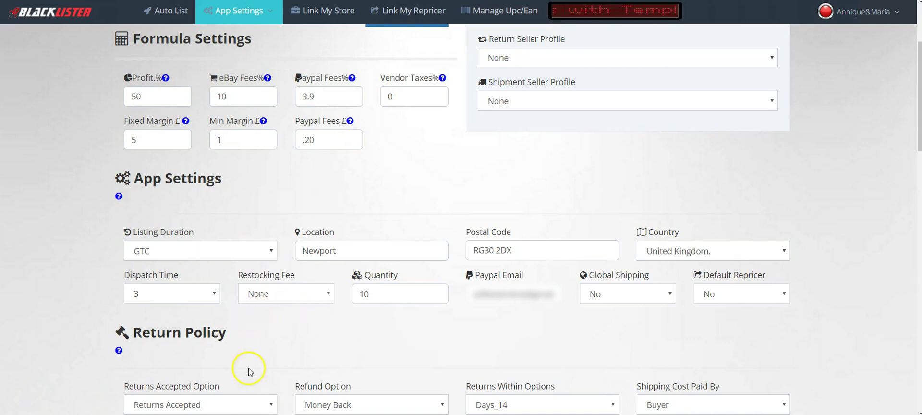
click(174, 299)
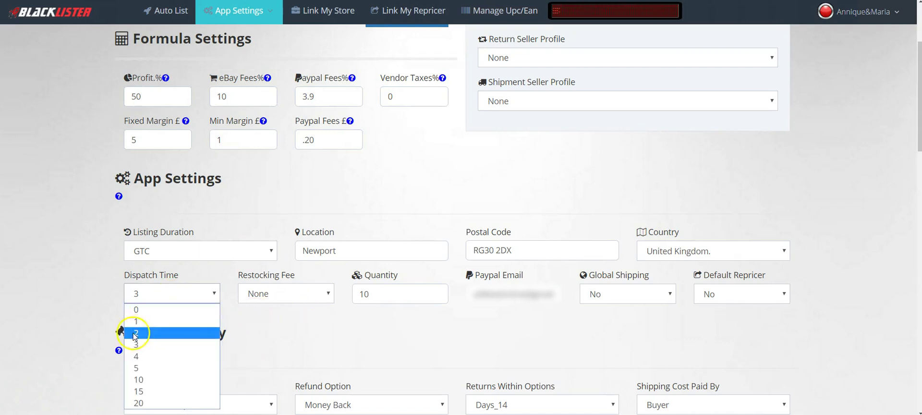
click(184, 322)
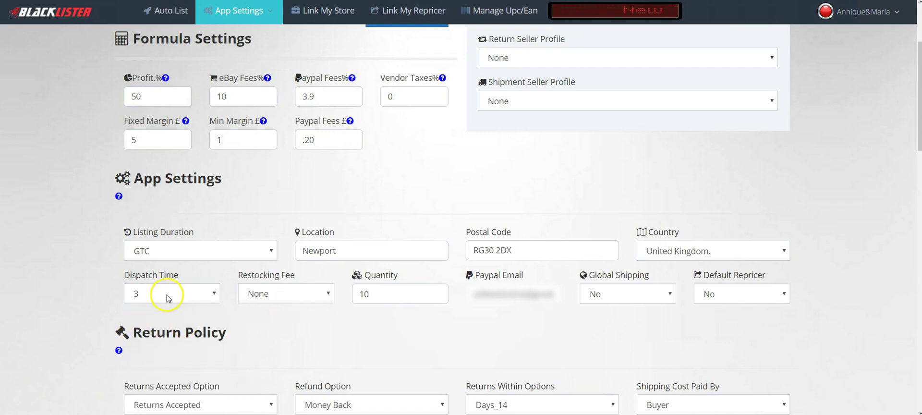